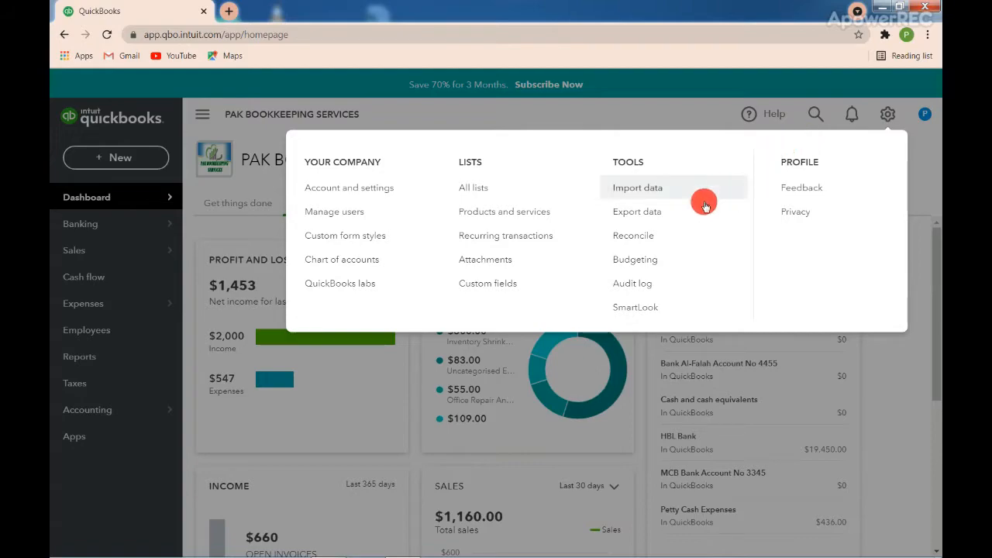
# - Go to the budgeting tool and open BUDGET 2022 for editing
pyautogui.click(679, 264)
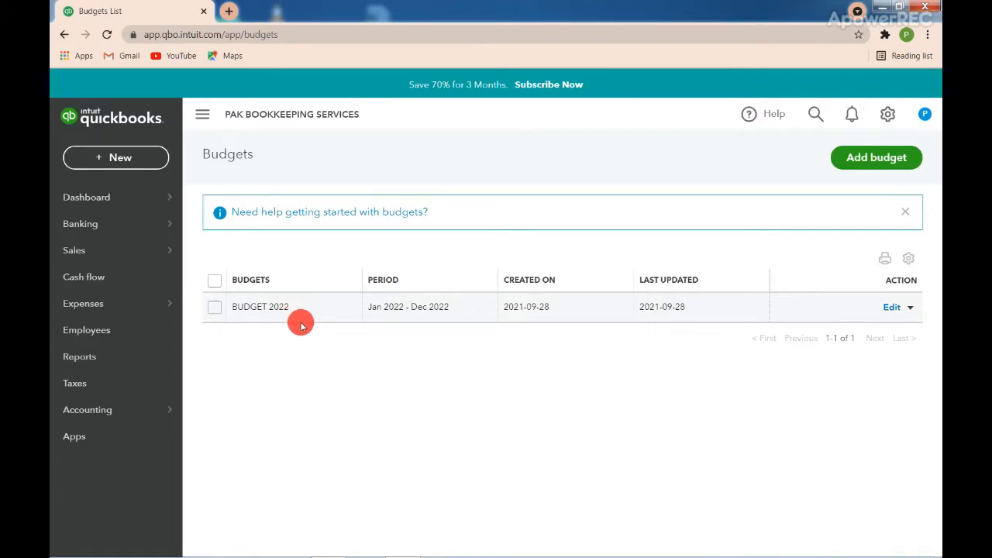
pyautogui.click(890, 307)
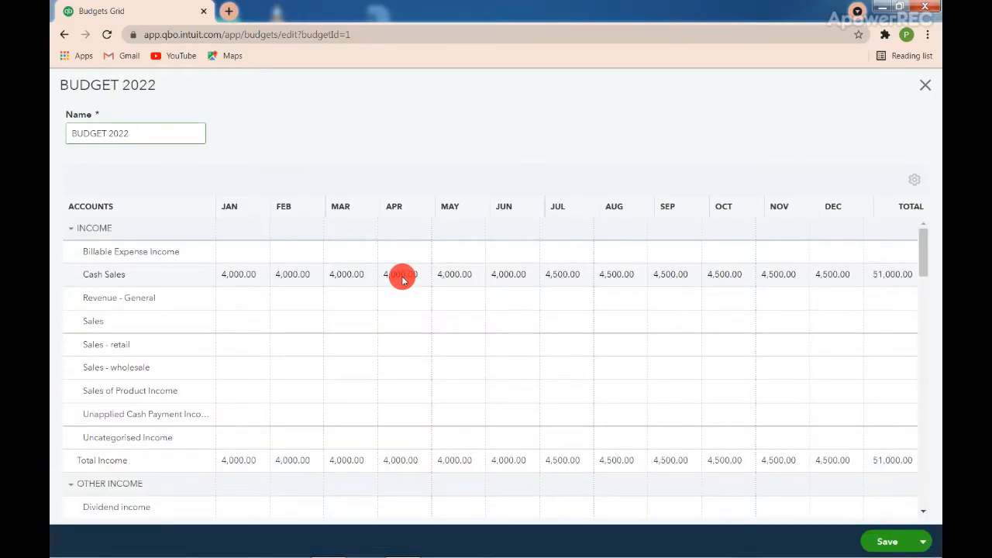
# - Budget 500 for Cost of sales in January and copy the amount across all months of the year
pyautogui.scroll(-3, 402, 280)
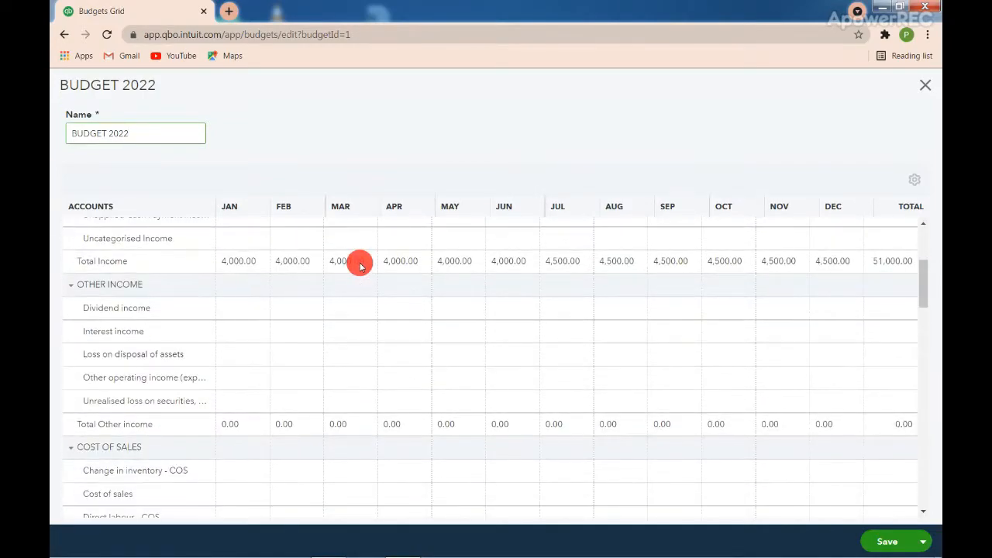
pyautogui.scroll(-4, 358, 267)
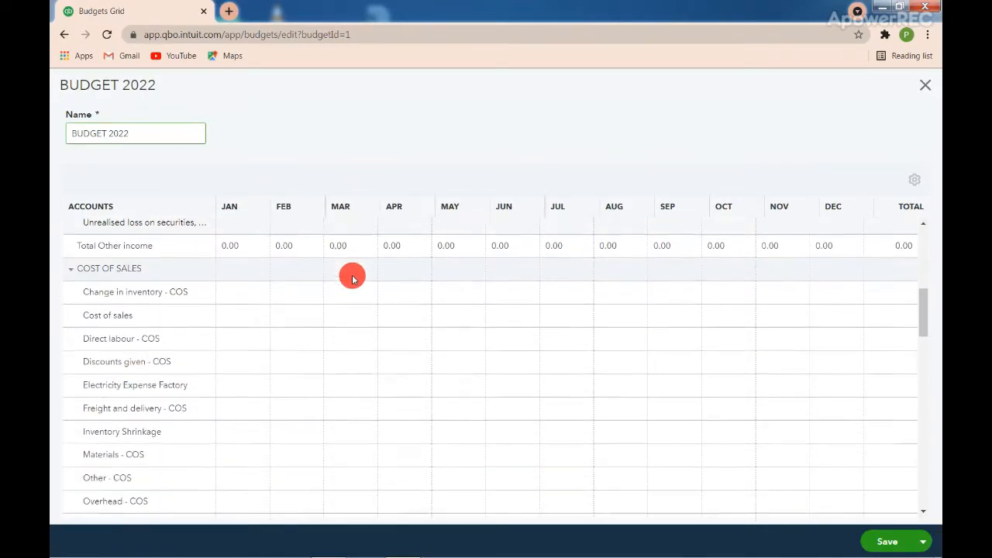
pyautogui.scroll(-2, 341, 276)
pyautogui.scroll(4, 326, 326)
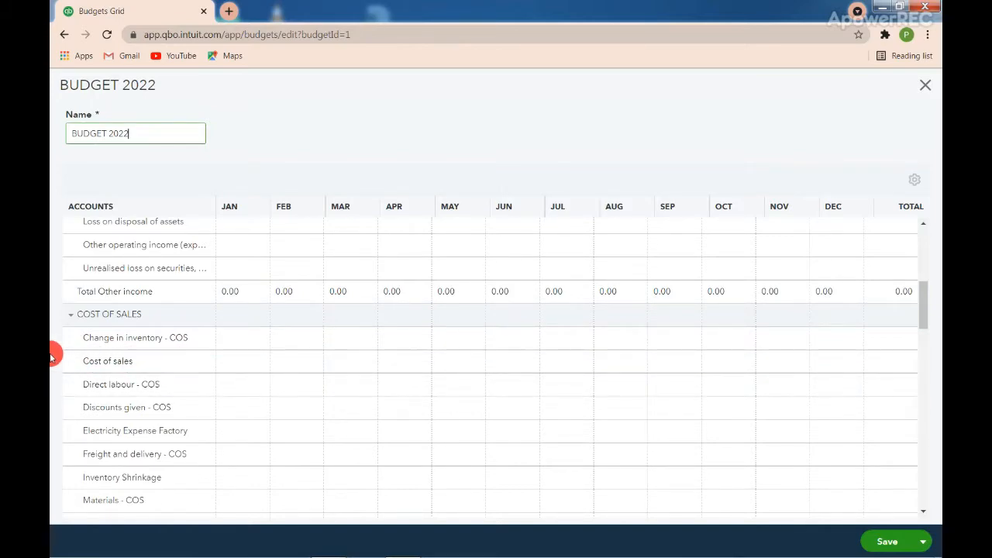
pyautogui.press('super+r')
pyautogui.press('Return')
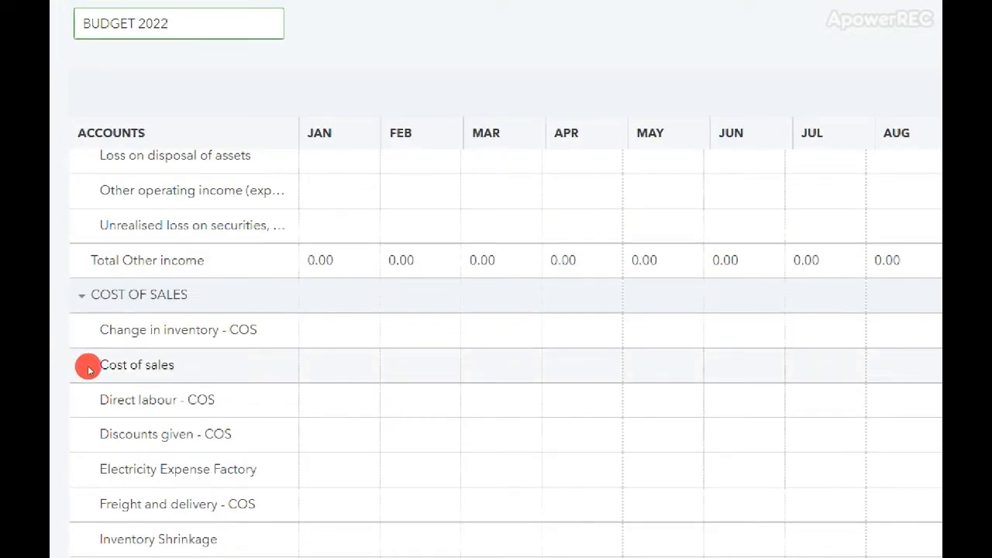
pyautogui.click(230, 365)
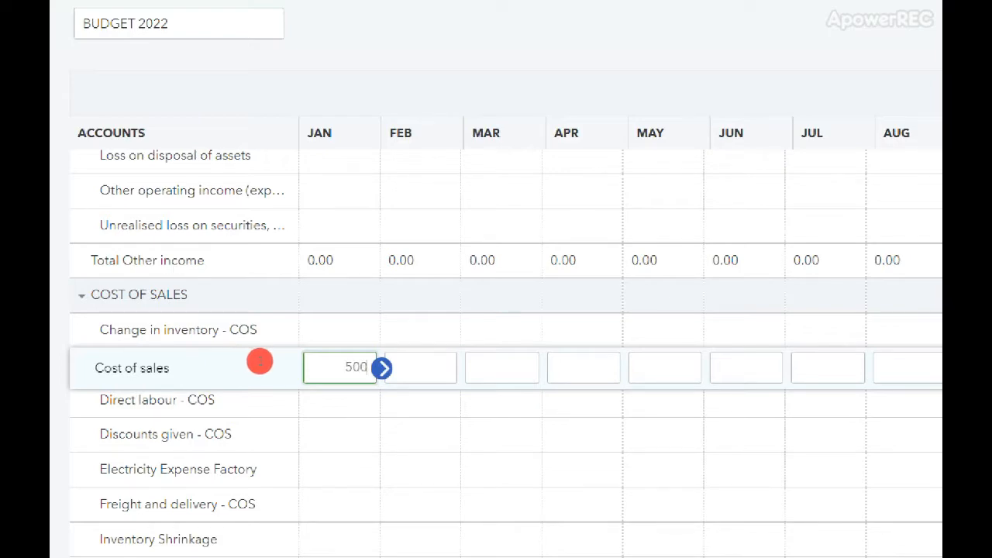
pyautogui.press('Tab')
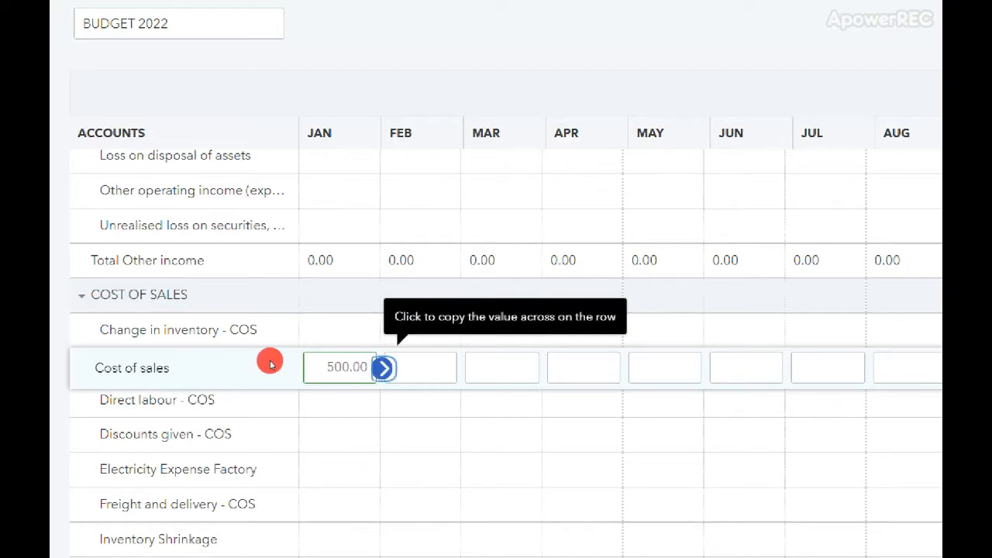
pyautogui.press('Return')
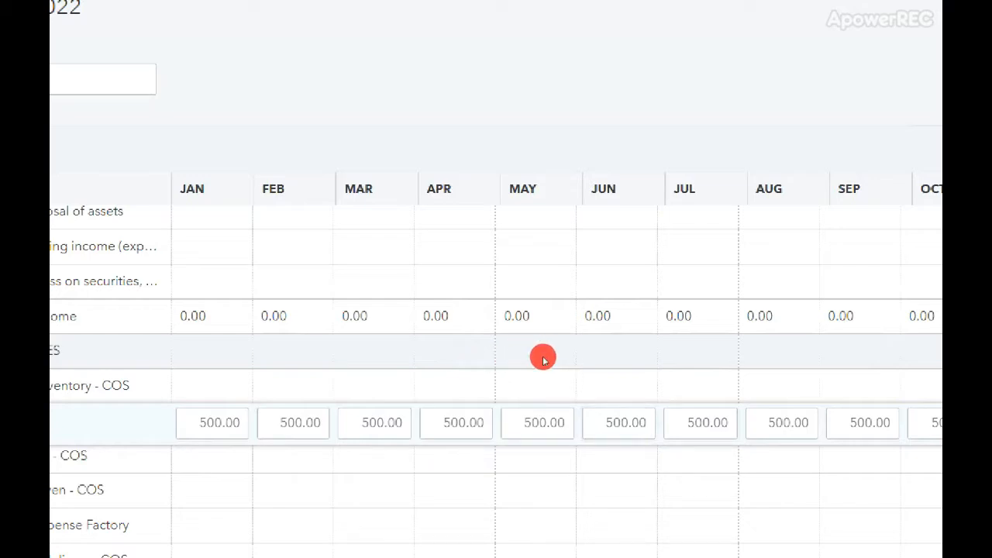
# - Set the Cost of sales budget to 400 for July and copy it across through December
pyautogui.click(702, 424)
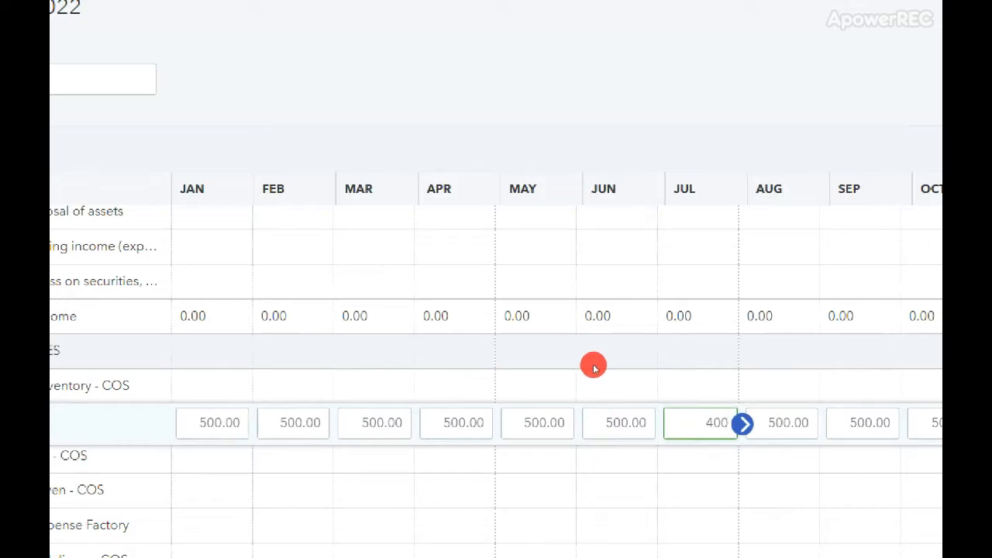
pyautogui.press('Tab')
pyautogui.press('Return')
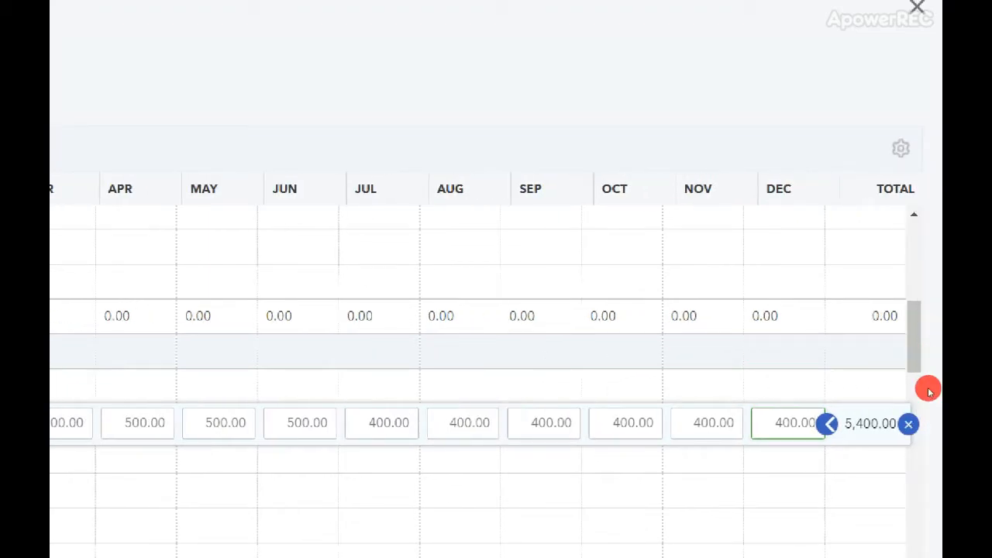
# - Budget 200 for Salary Expense Office in January and copy the amount across all months of the year
pyautogui.scroll(-1, 842, 443)
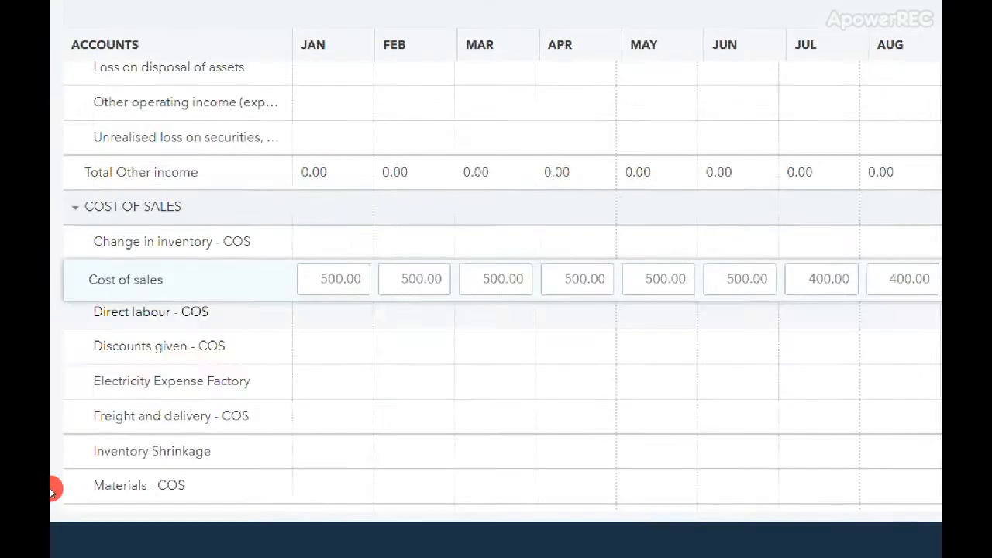
pyautogui.scroll(-5, 114, 403)
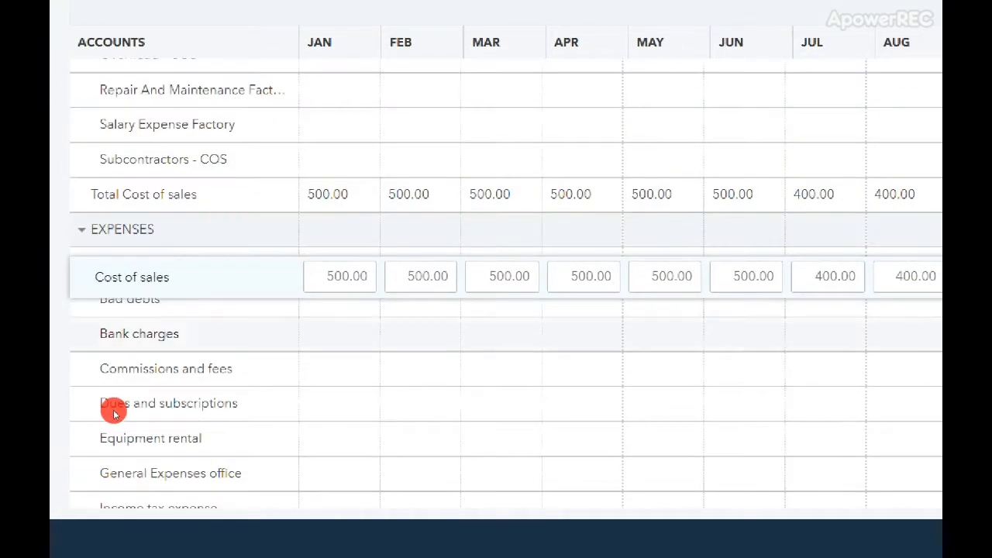
pyautogui.scroll(-5, 114, 402)
pyautogui.scroll(-8, 114, 418)
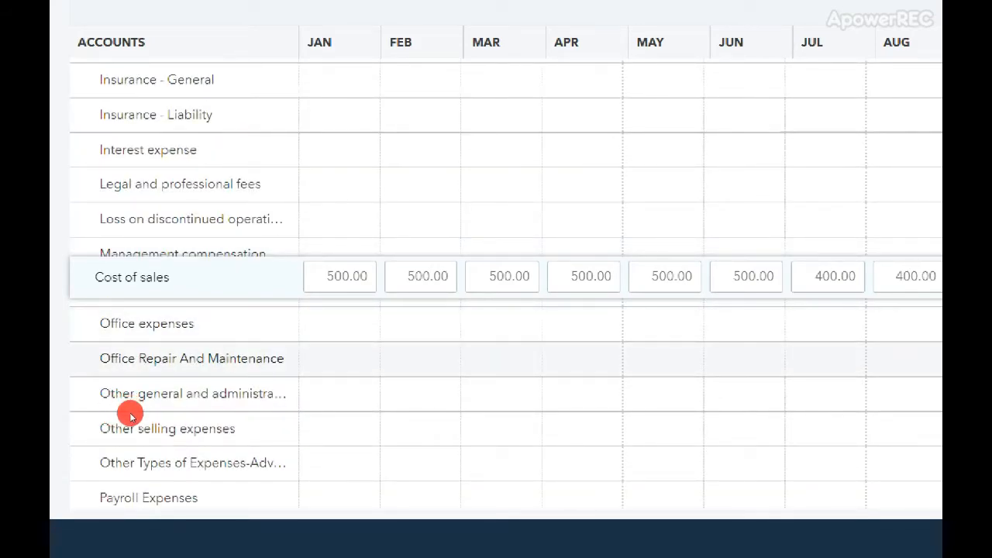
pyautogui.scroll(-6, 130, 411)
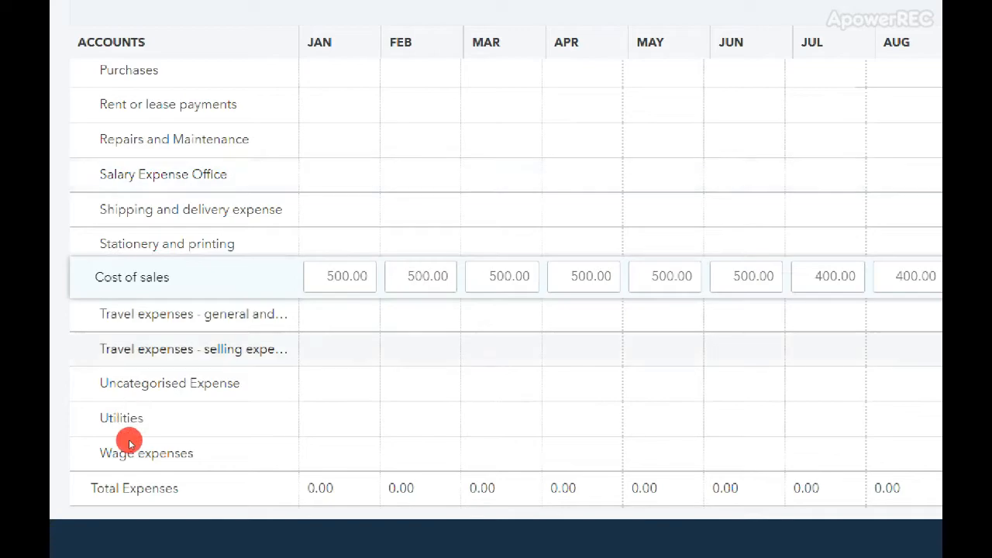
pyautogui.scroll(-3, 125, 484)
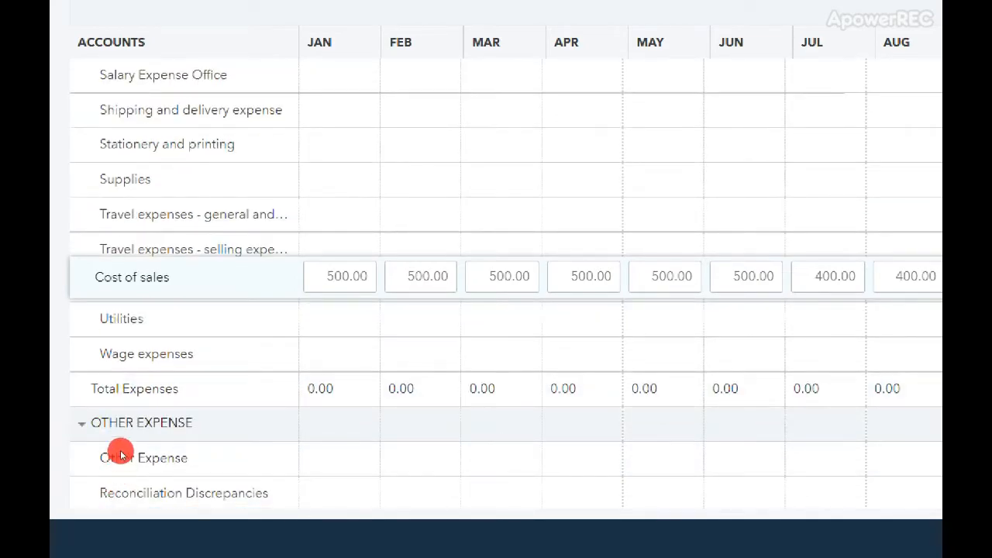
pyautogui.scroll(8, 117, 445)
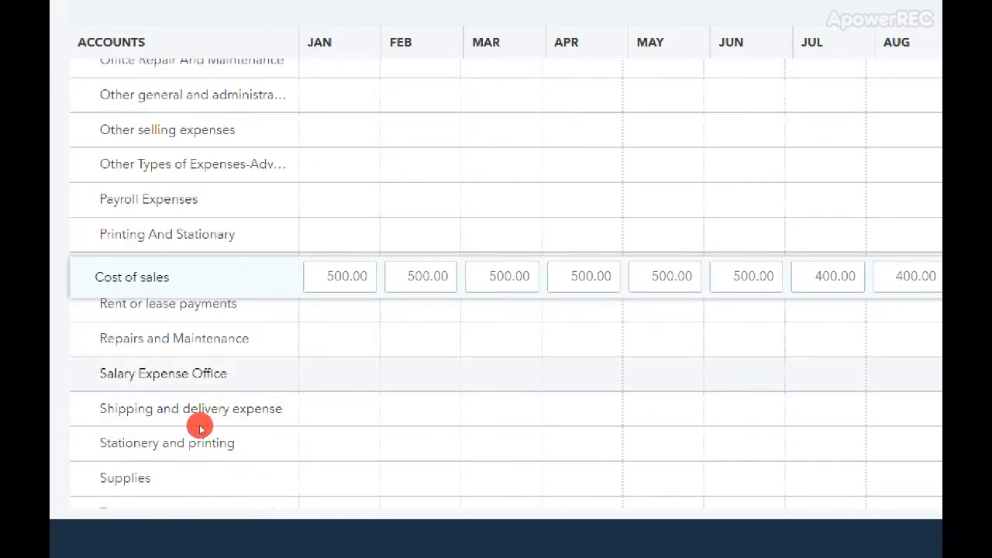
pyautogui.click(233, 425)
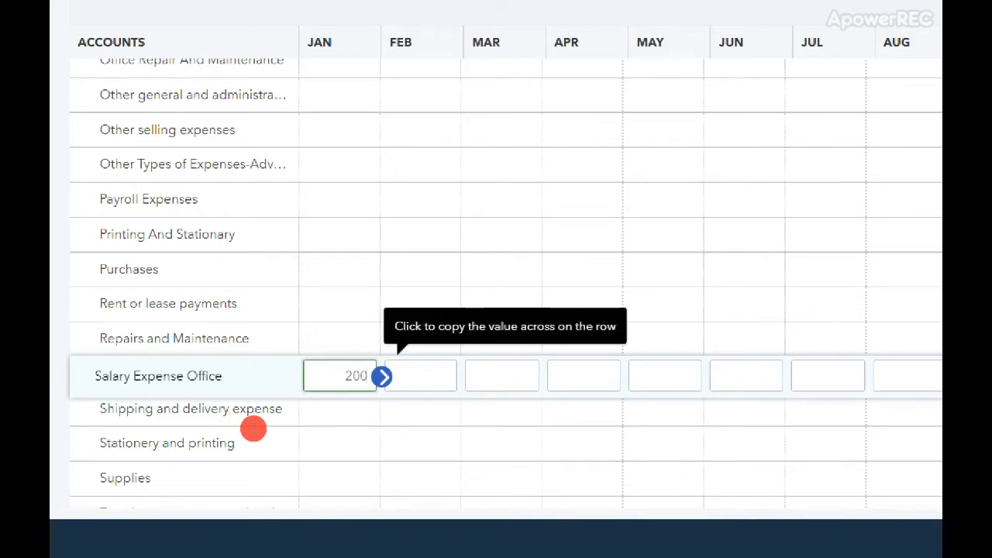
pyautogui.click(269, 434)
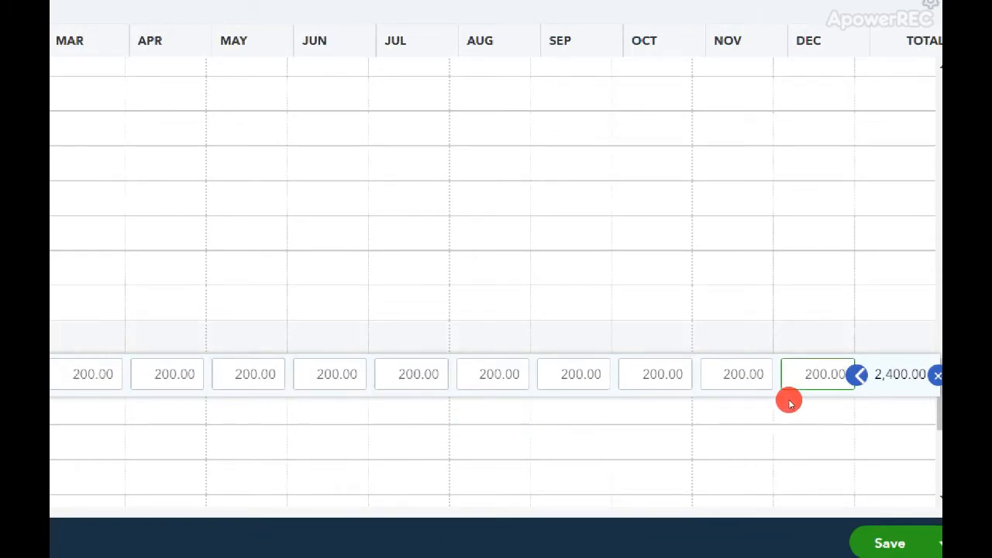
# - View the budget grid by quarter and return it to the month view
pyautogui.scroll(5, 891, 326)
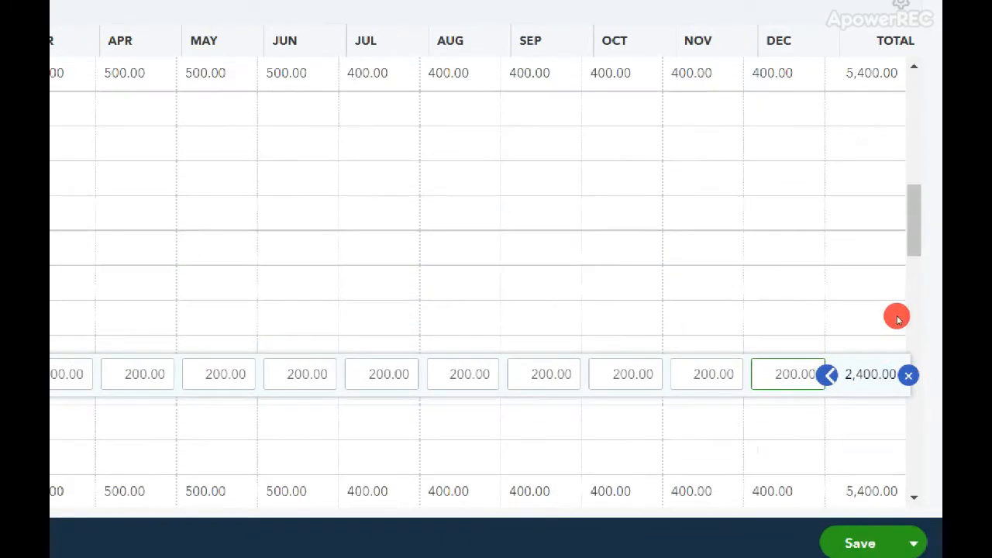
pyautogui.scroll(5, 897, 318)
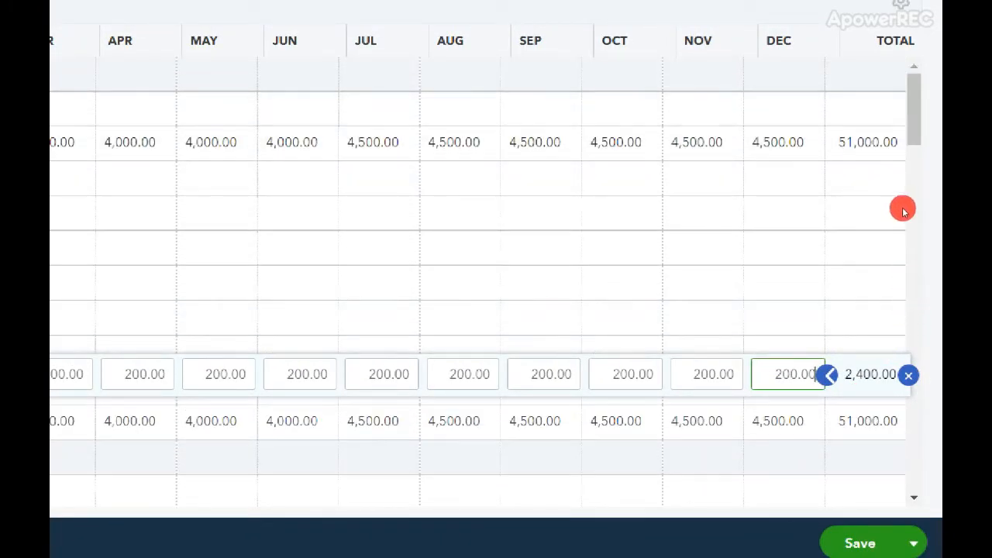
pyautogui.scroll(3, 906, 255)
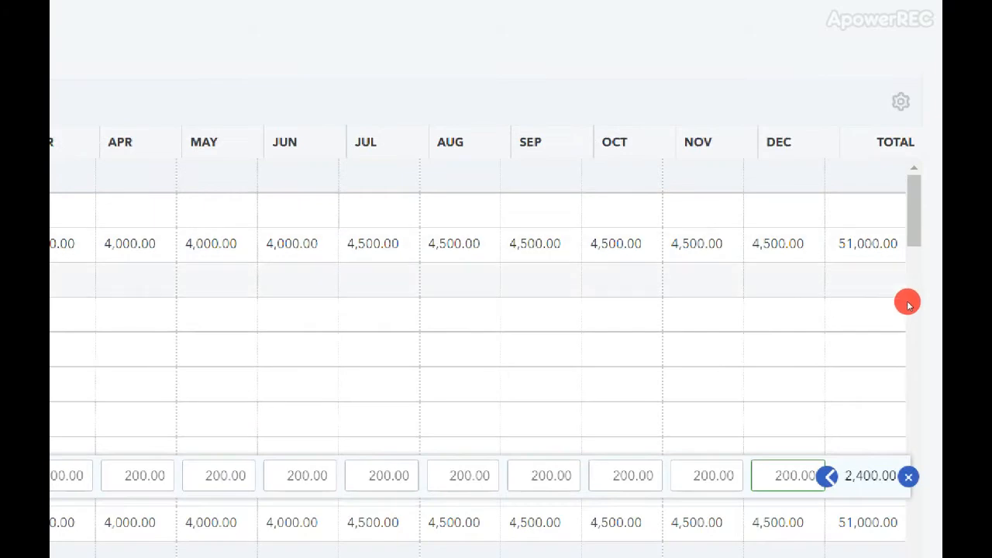
pyautogui.click(916, 180)
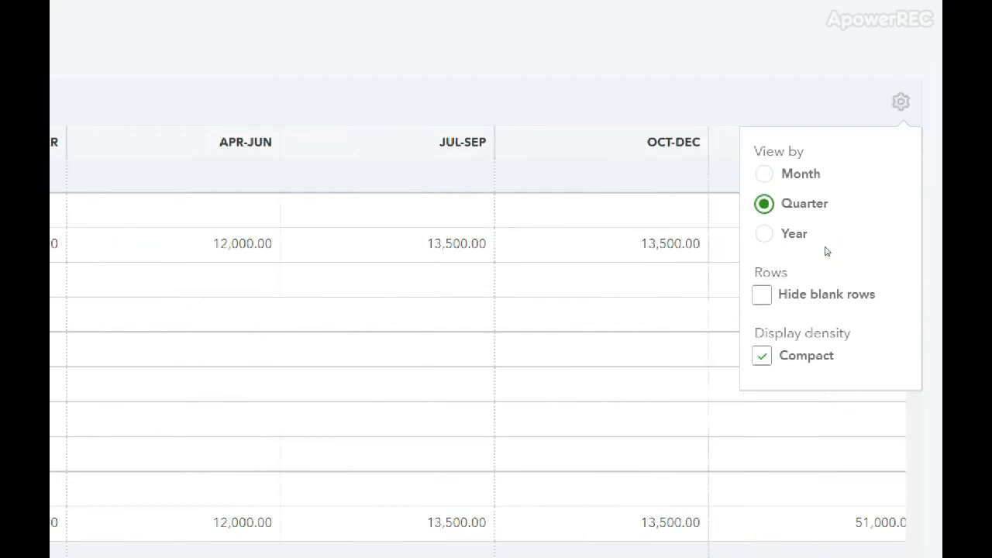
pyautogui.click(769, 234)
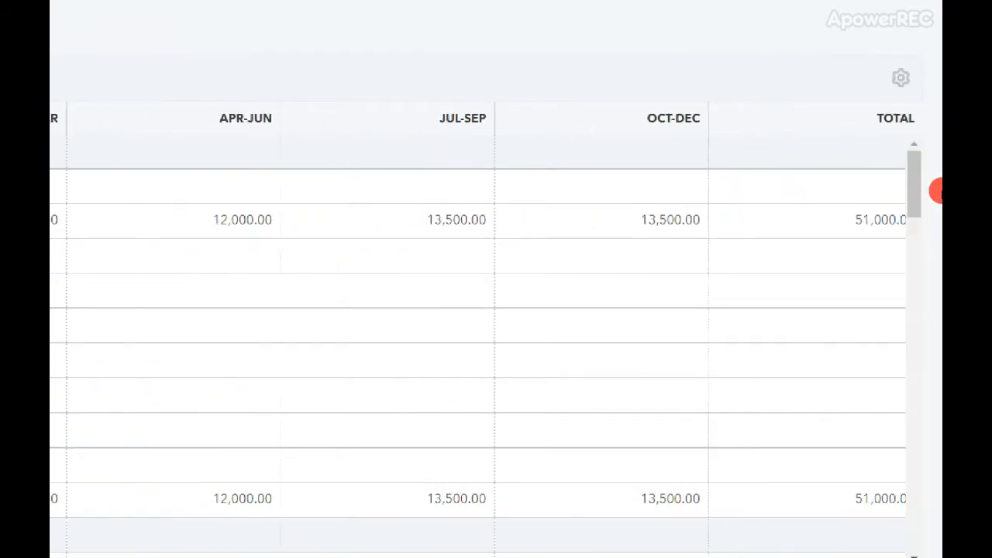
pyautogui.click(900, 79)
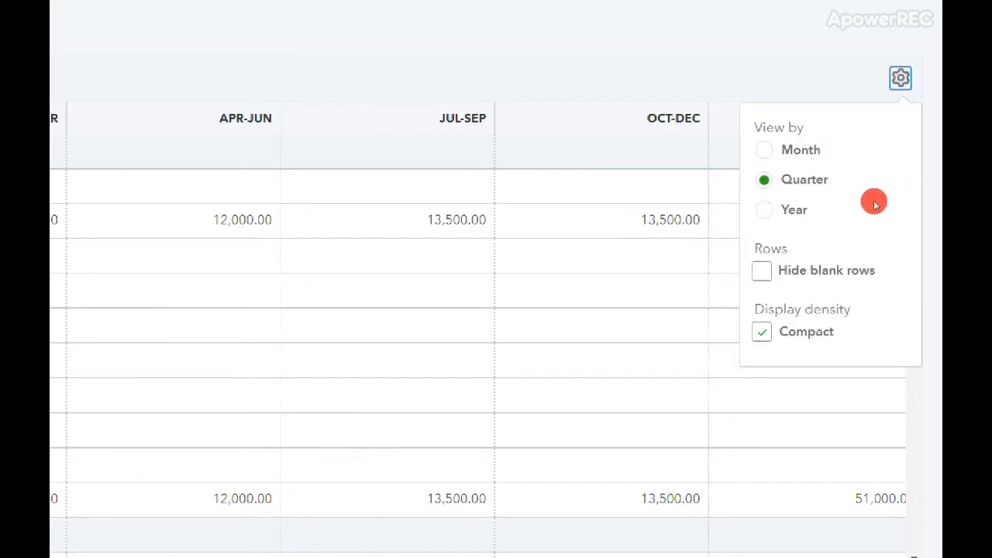
pyautogui.click(792, 210)
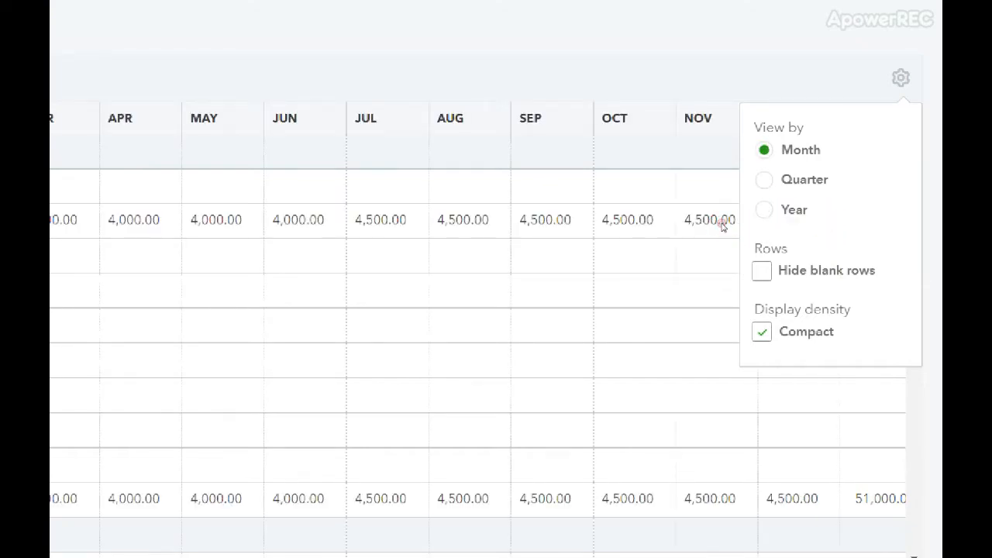
pyautogui.click(721, 224)
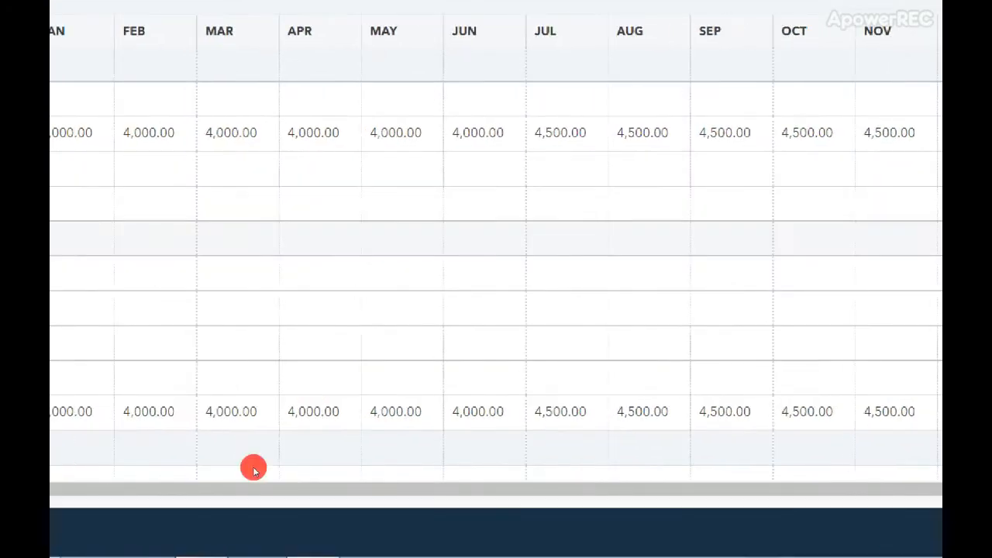
# - Budget 45 for Other Expense in every month of the year, and save and close the budget
pyautogui.scroll(-15, 150, 458)
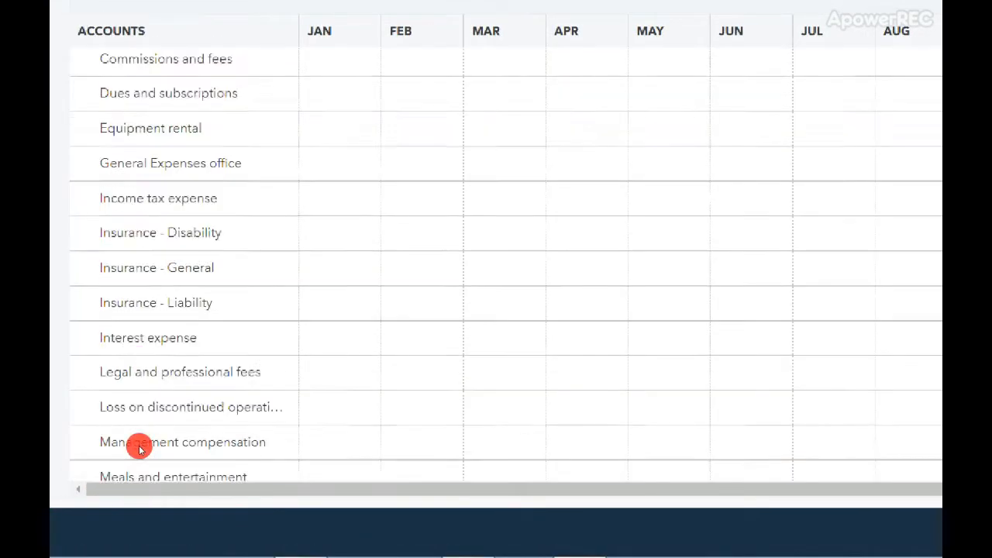
pyautogui.scroll(3, 132, 443)
pyautogui.scroll(-3, 133, 448)
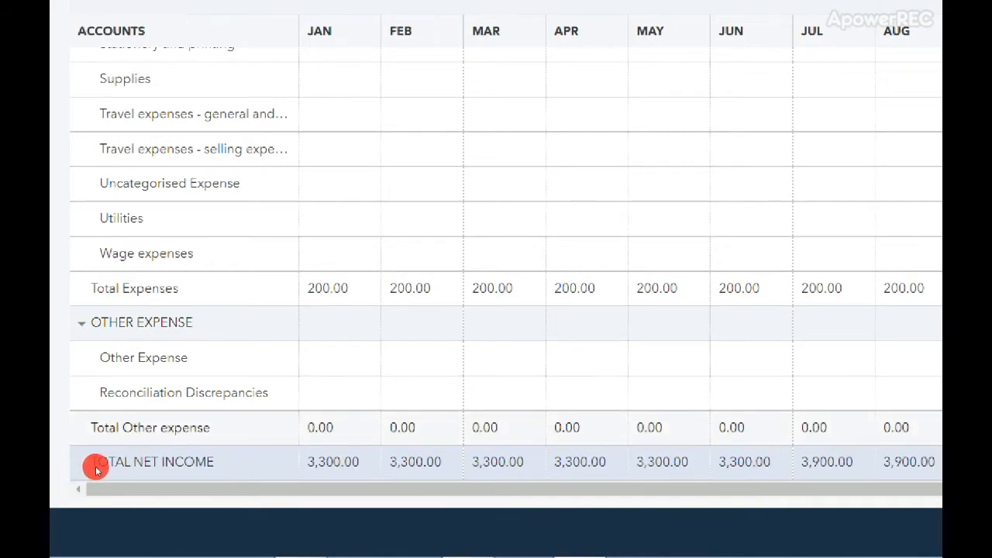
pyautogui.scroll(3, 94, 465)
pyautogui.scroll(-3, 94, 464)
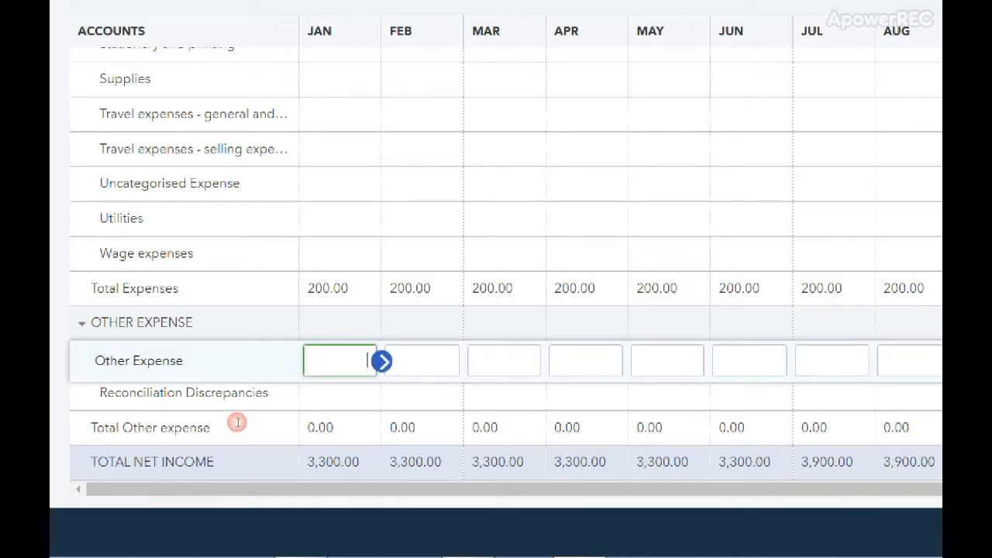
pyautogui.write('5')
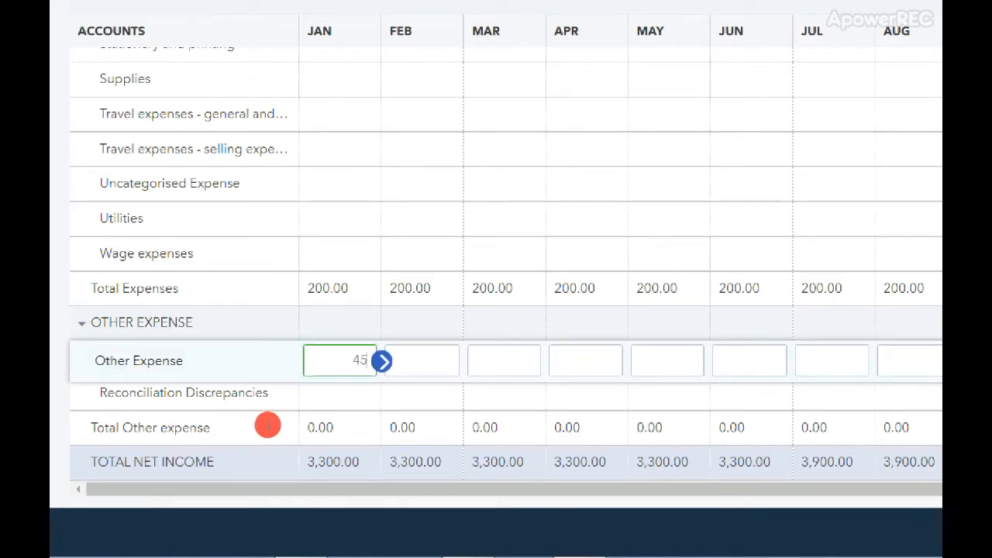
pyautogui.press('Tab')
pyautogui.press('Return')
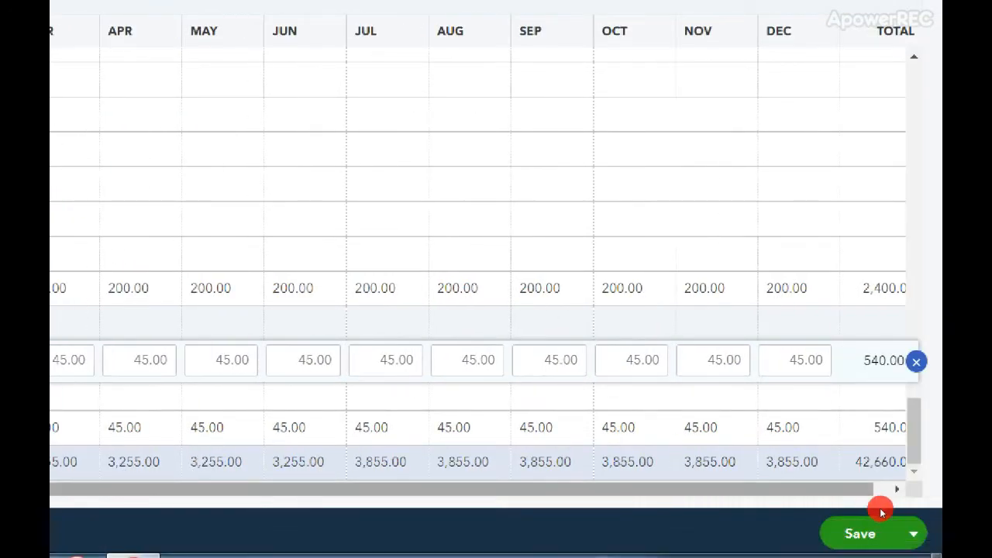
pyautogui.click(904, 534)
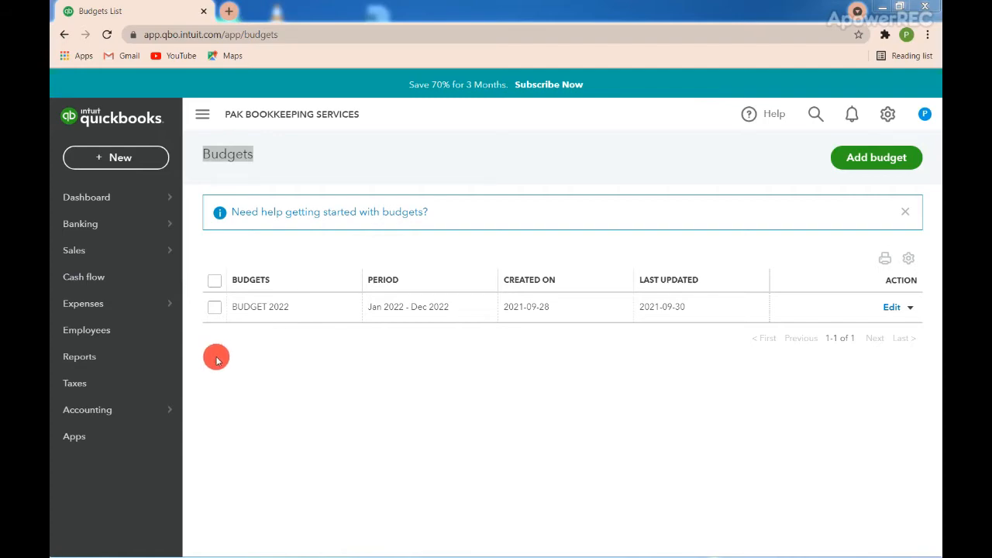
# - Find the Budget vs. Actuals report by name among the reports and open it
pyautogui.click(113, 359)
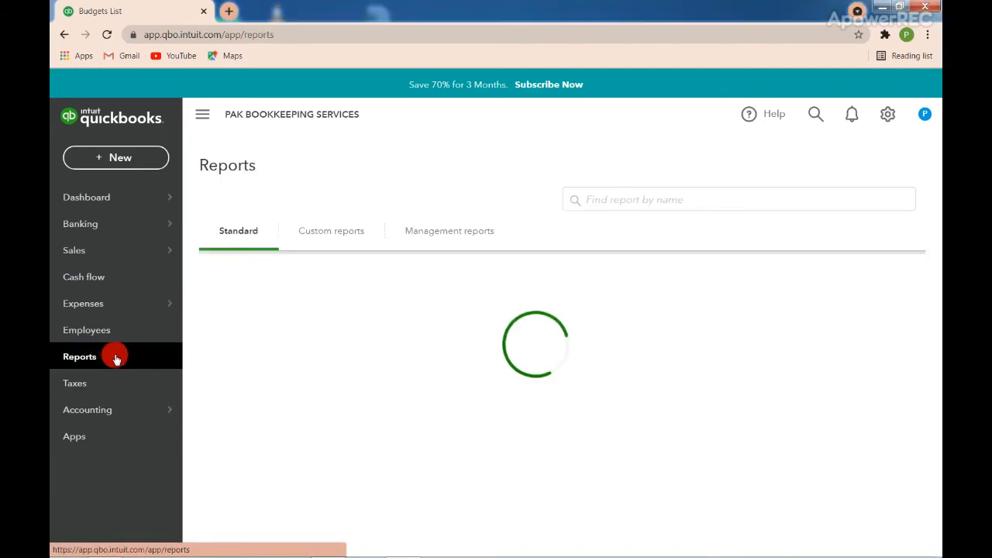
pyautogui.click(661, 200)
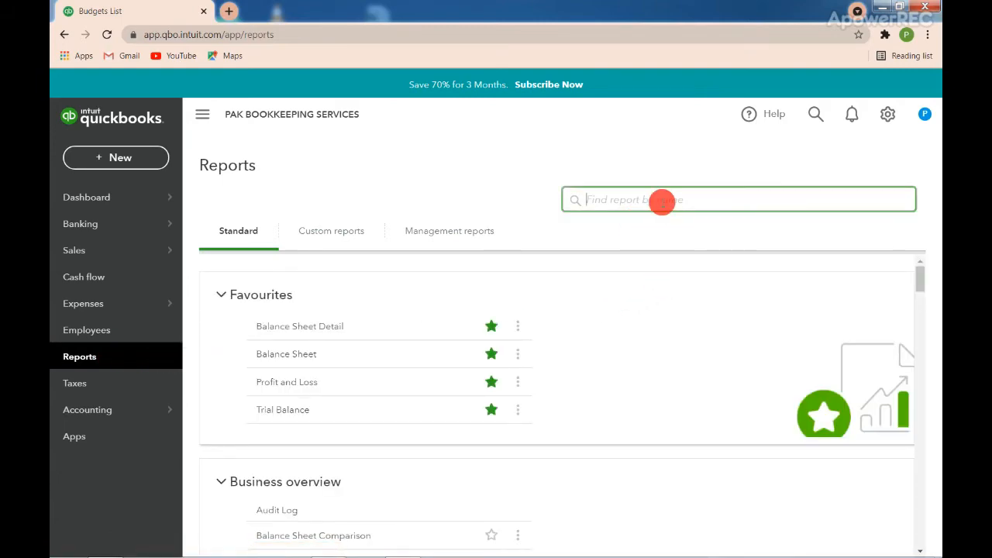
pyautogui.write('Budget vs. Actuals')
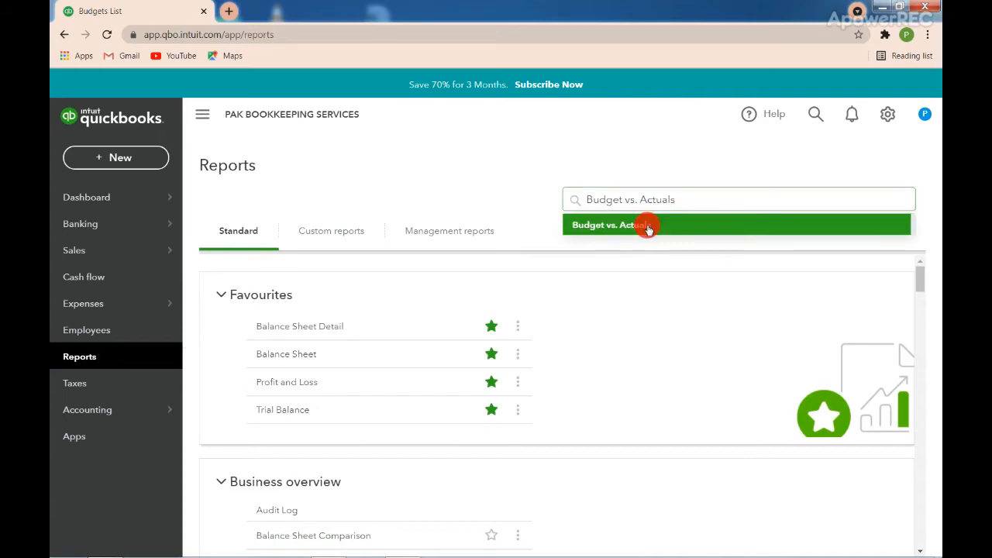
pyautogui.click(648, 226)
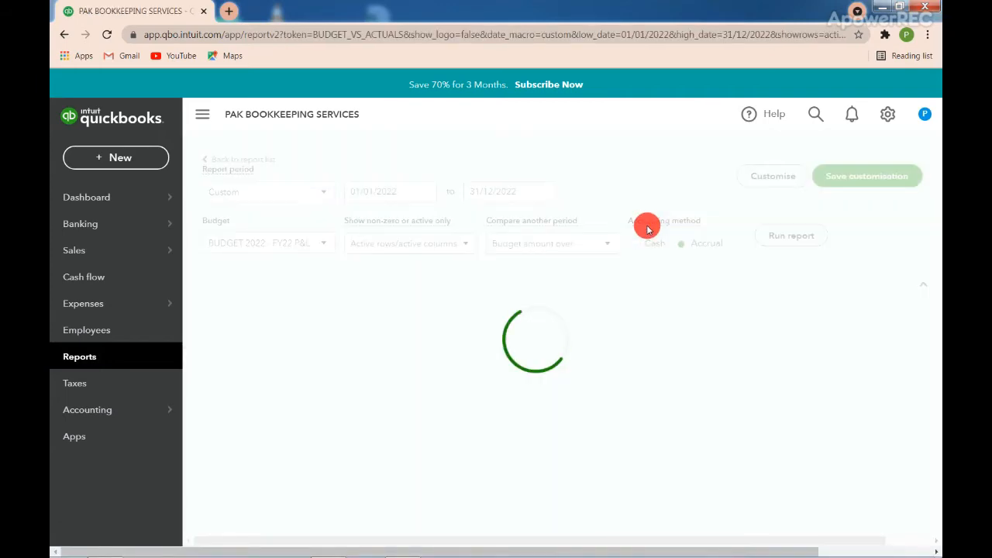
# - Examine the January 2022 Actual, Budget, Over Budget and % of Budget columns from income down to net income
pyautogui.scroll(-3, 646, 226)
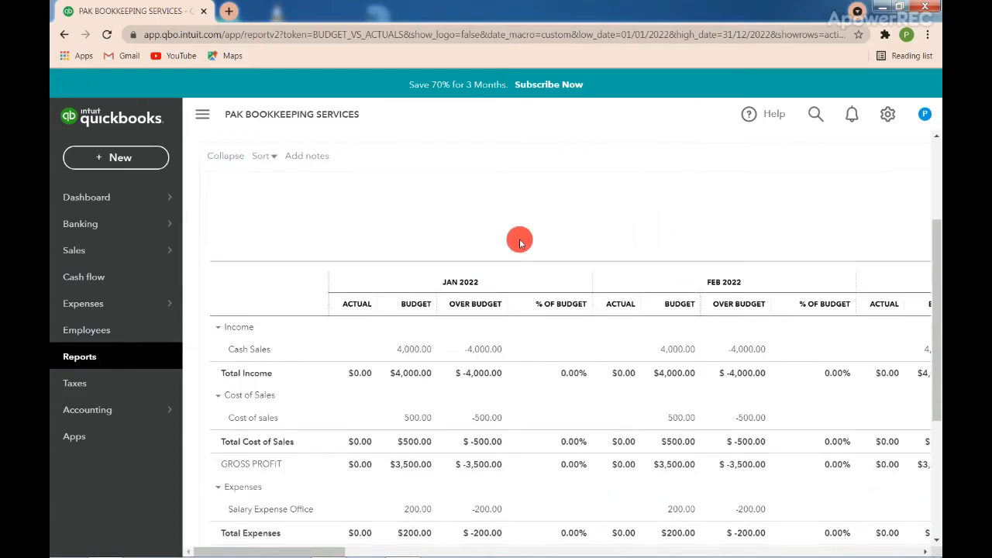
pyautogui.scroll(2, 519, 243)
pyautogui.scroll(-5, 517, 240)
pyautogui.scroll(5, 517, 242)
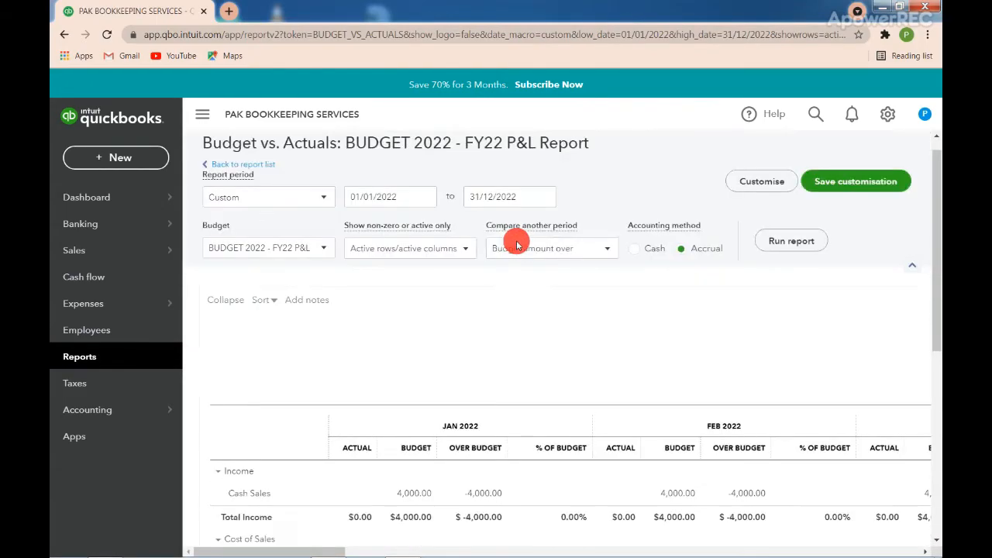
pyautogui.scroll(-3, 518, 244)
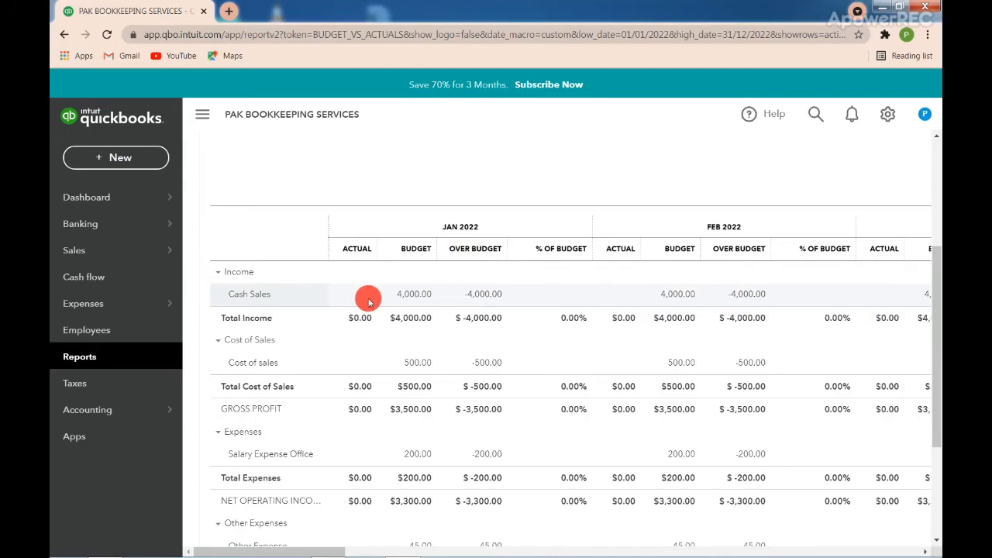
pyautogui.scroll(1, 368, 301)
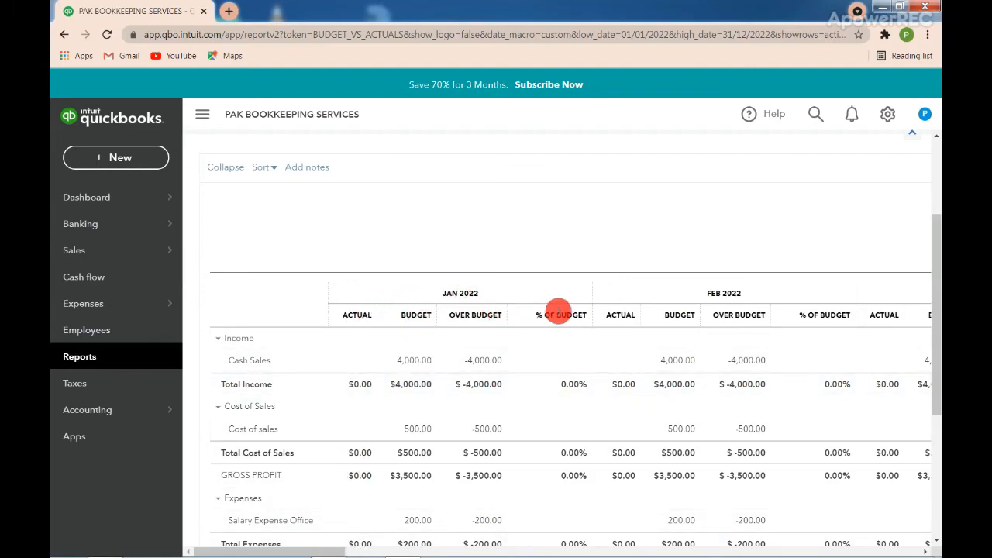
pyautogui.click(485, 314)
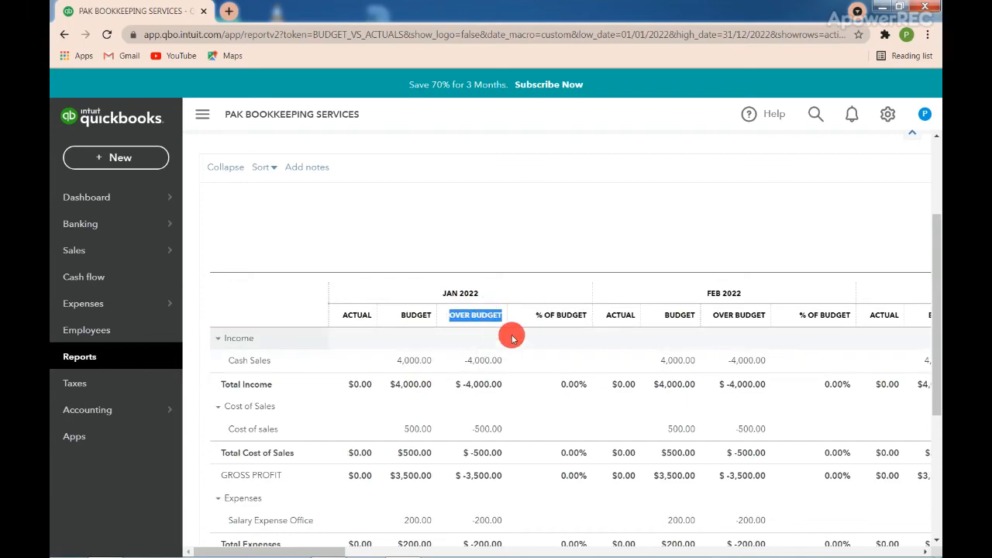
pyautogui.click(515, 329)
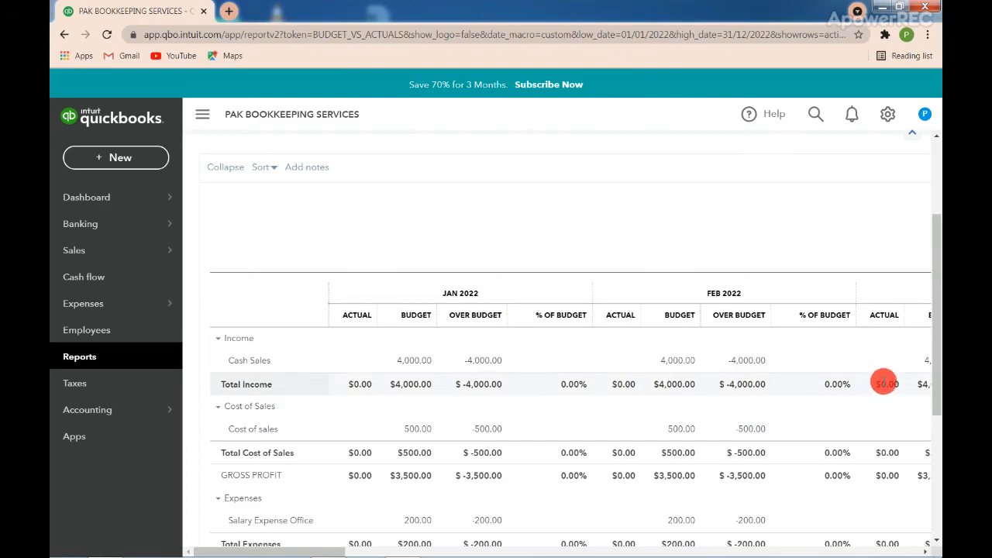
pyautogui.scroll(-4, 883, 382)
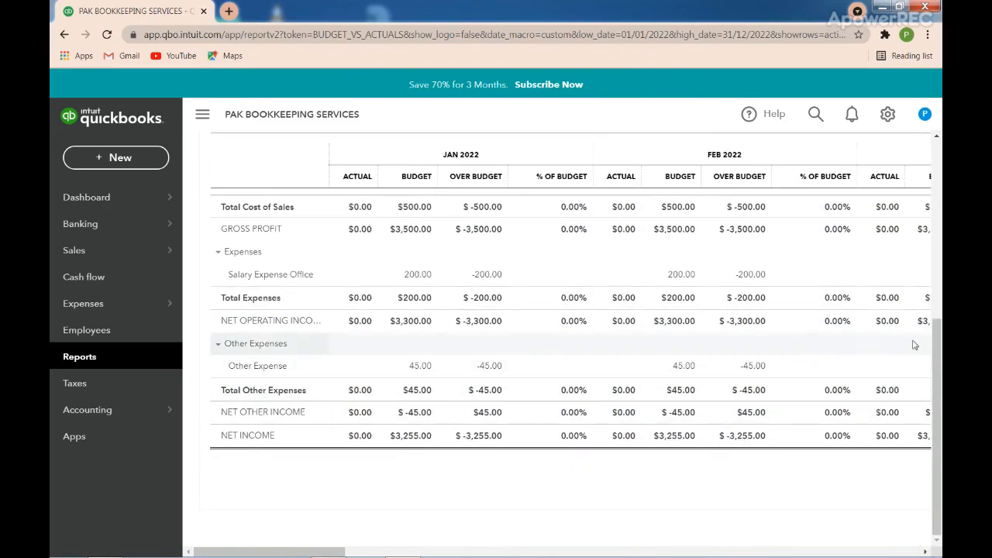
# - Review the February and March 2022 columns of the report and collapse the Cost of Sales section
pyautogui.moveTo(942, 340); pyautogui.dragTo(942, 339)
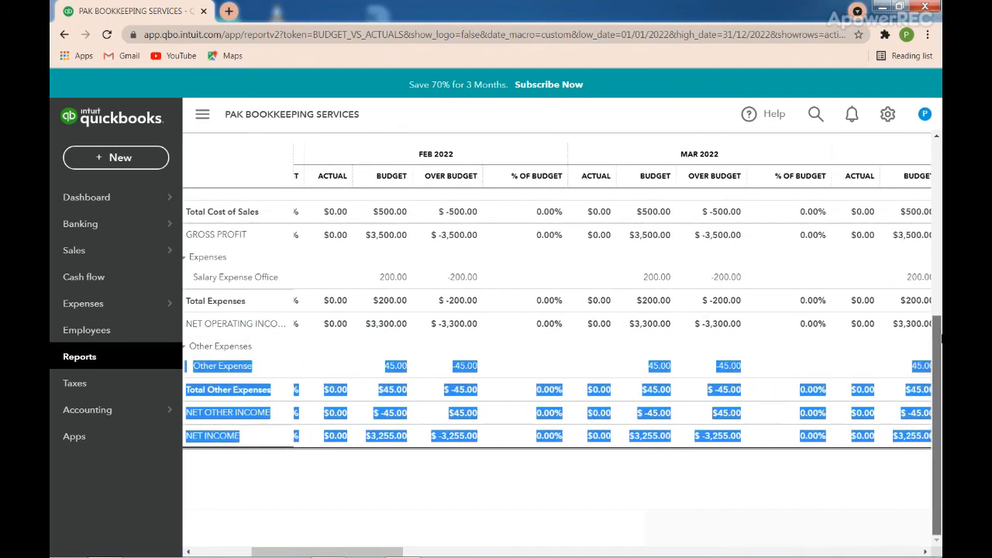
pyautogui.scroll(4, 452, 261)
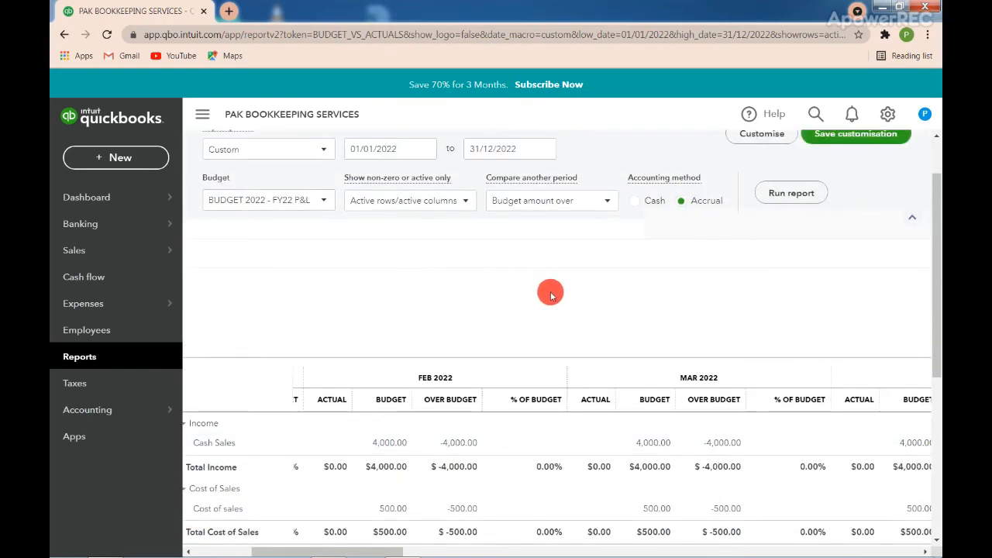
pyautogui.scroll(1, 642, 306)
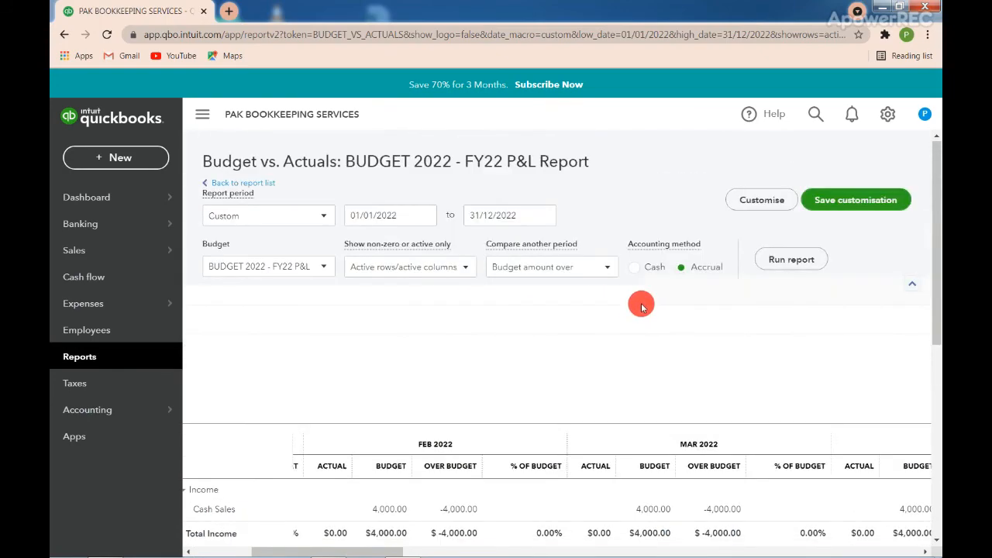
pyautogui.scroll(-1, 642, 307)
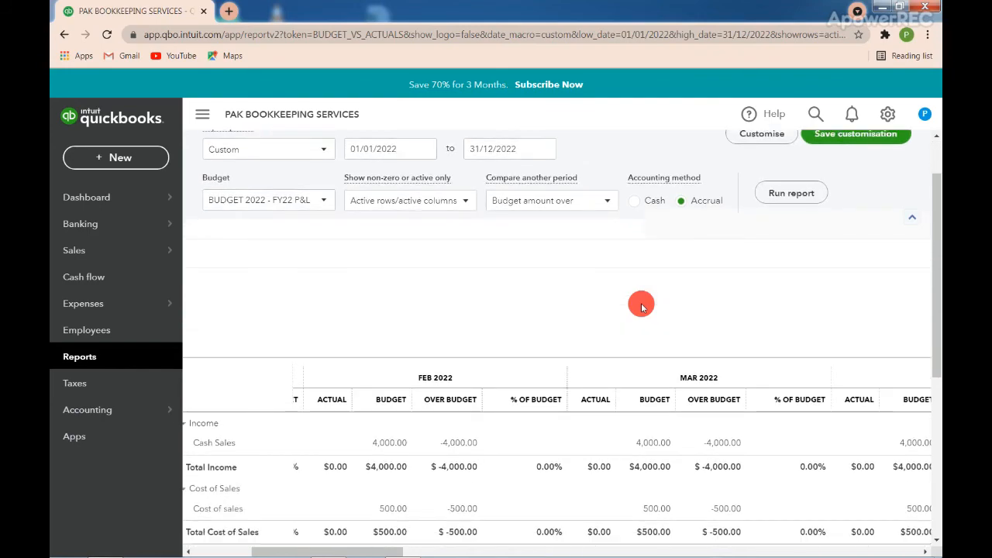
pyautogui.scroll(-3, 642, 307)
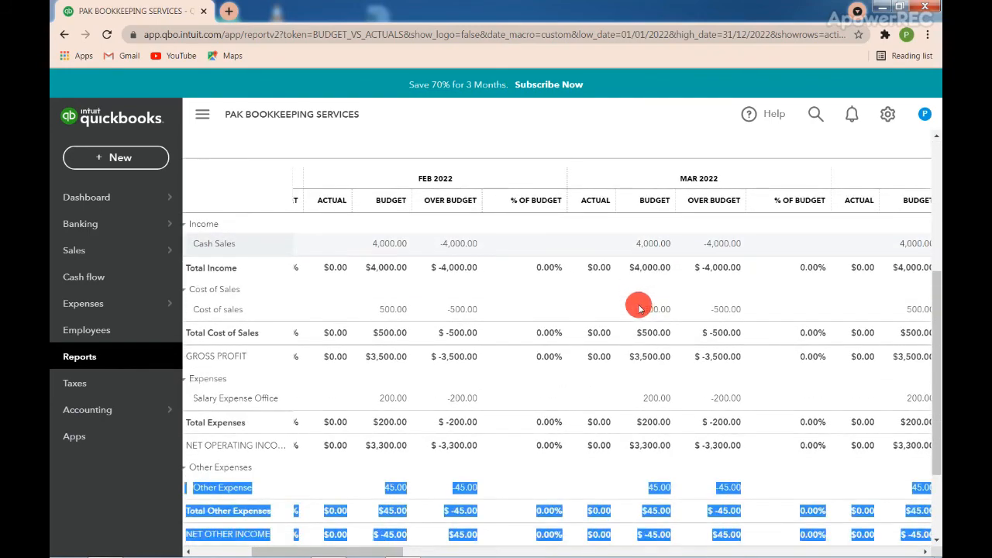
pyautogui.click(618, 289)
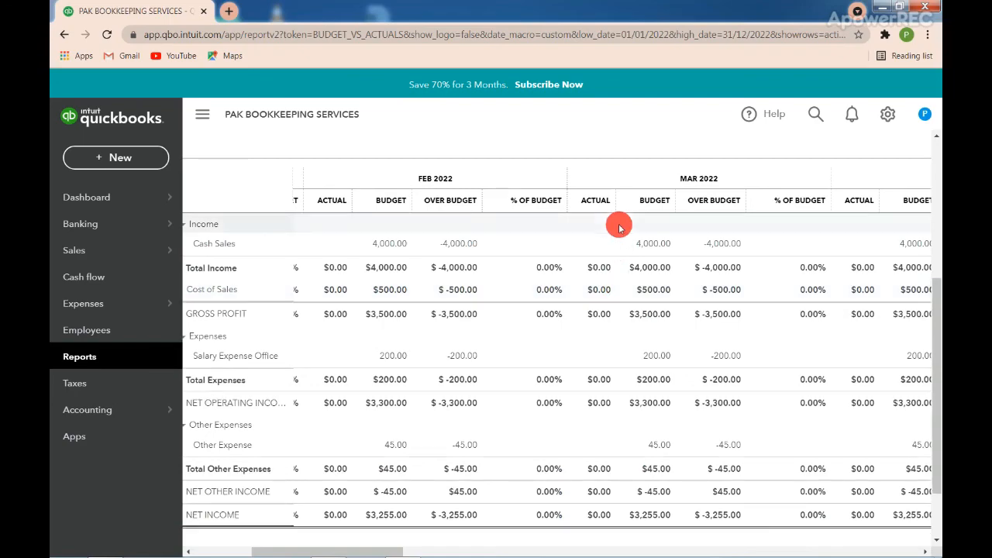
pyautogui.scroll(2, 616, 218)
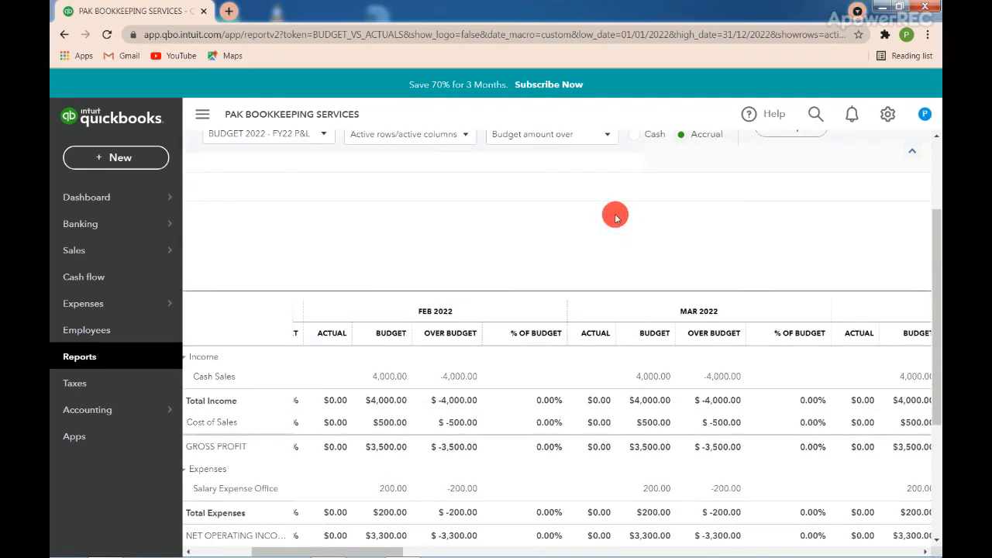
pyautogui.scroll(-1, 616, 217)
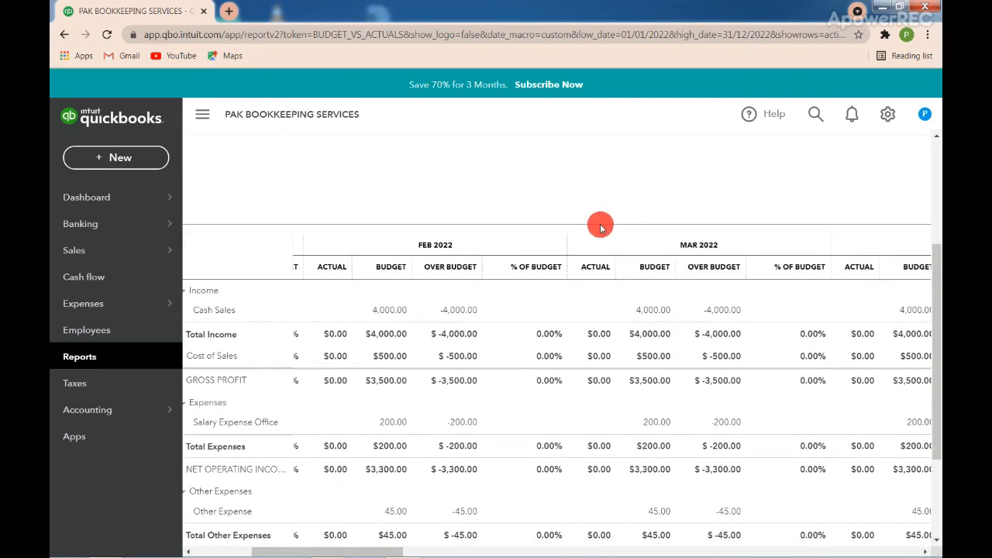
pyautogui.moveTo(321, 553)
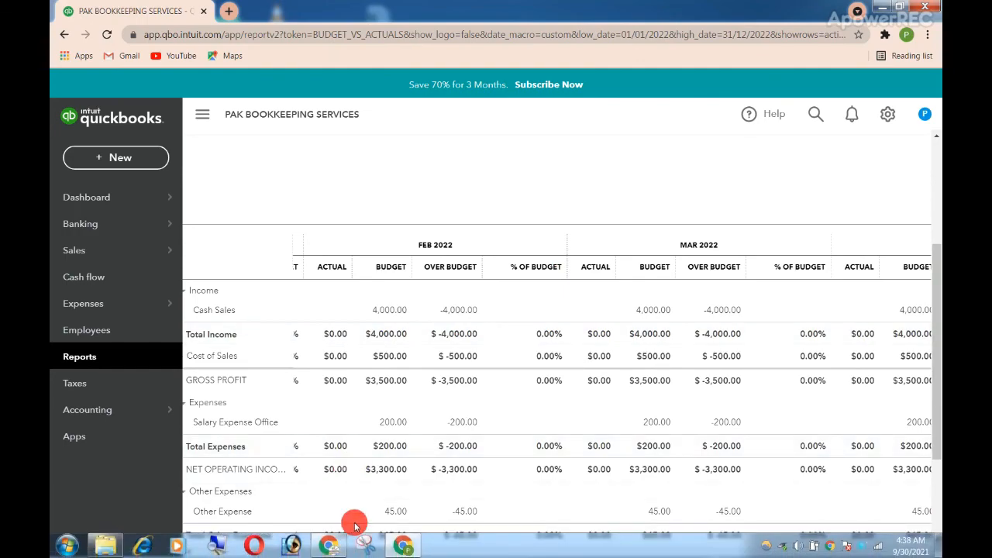